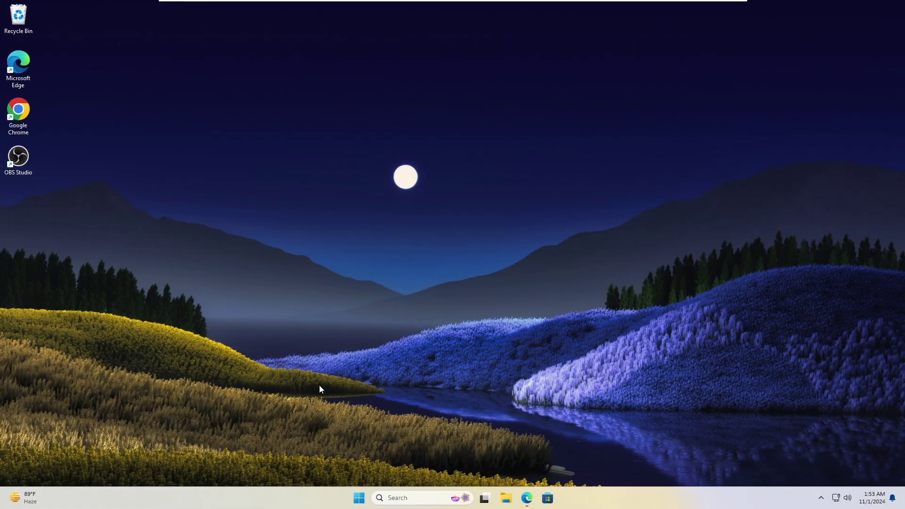
Step: From the quick menu, go to Settings > Network & internet > VPN and start Add VPN
right_click(359, 499)
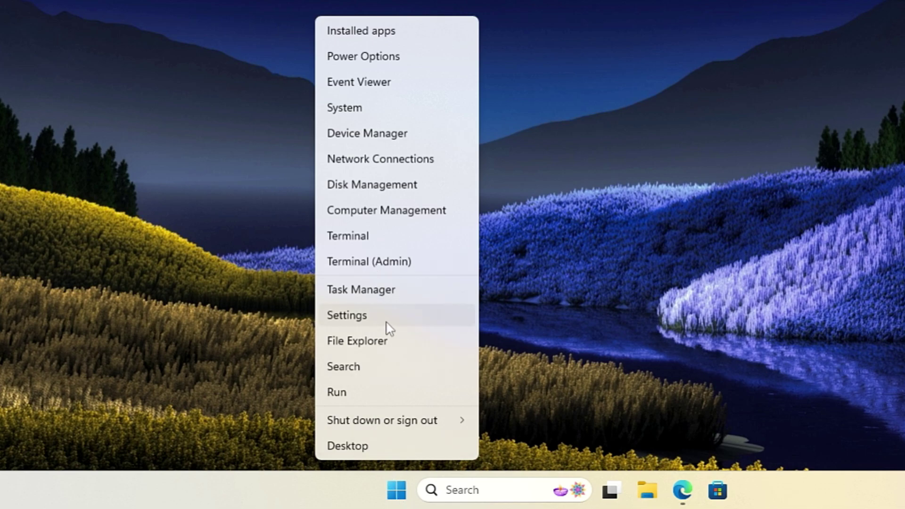
left_click(387, 323)
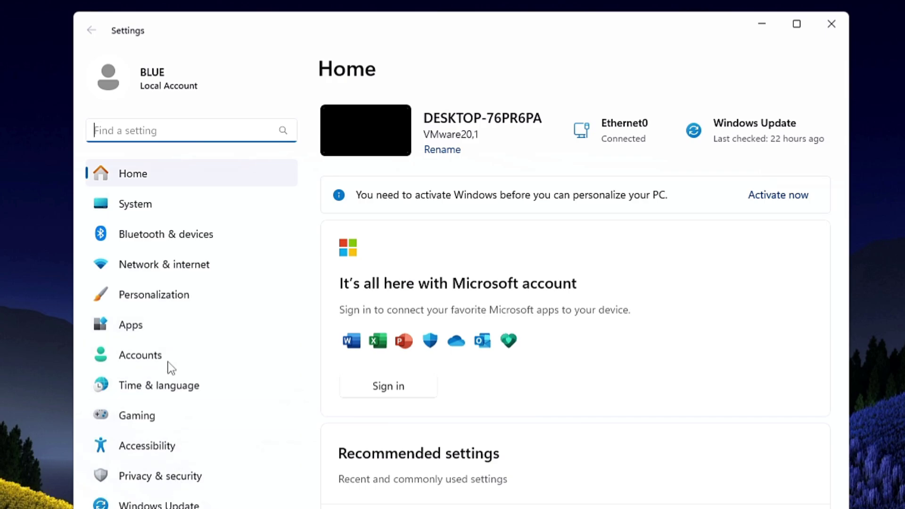
left_click(191, 267)
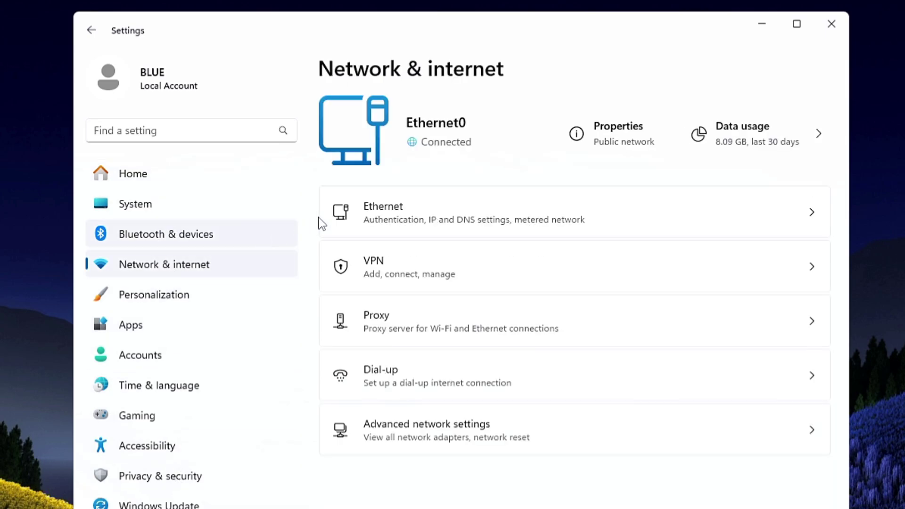
left_click(406, 275)
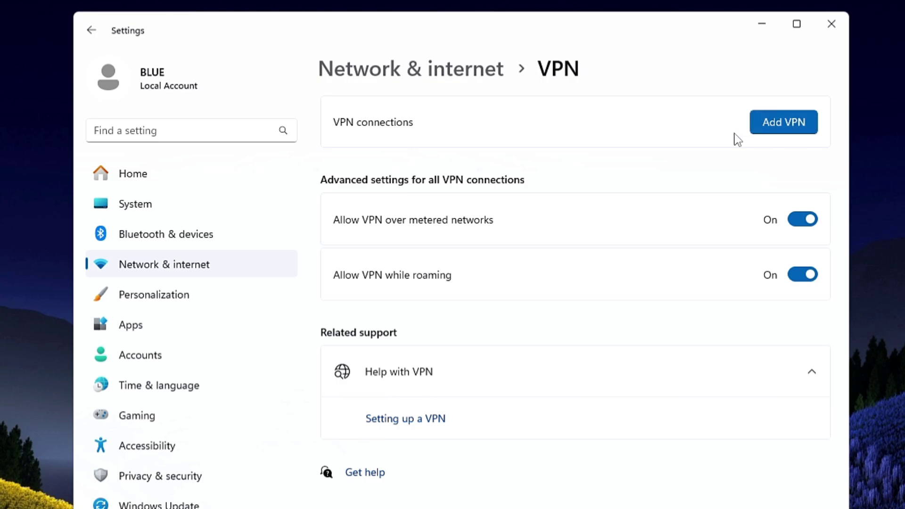
left_click(787, 124)
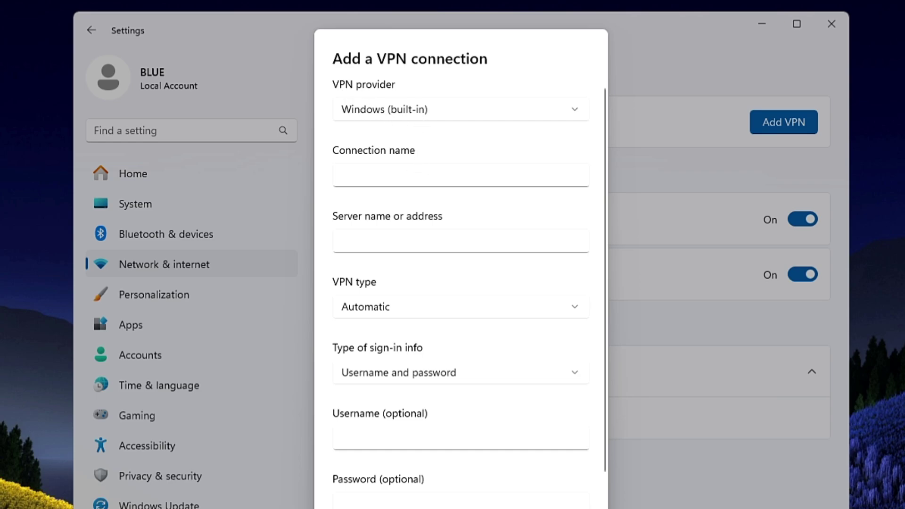
Step: Enter 'Crown' as the VPN connection name, leaving the server address next
left_click(341, 175)
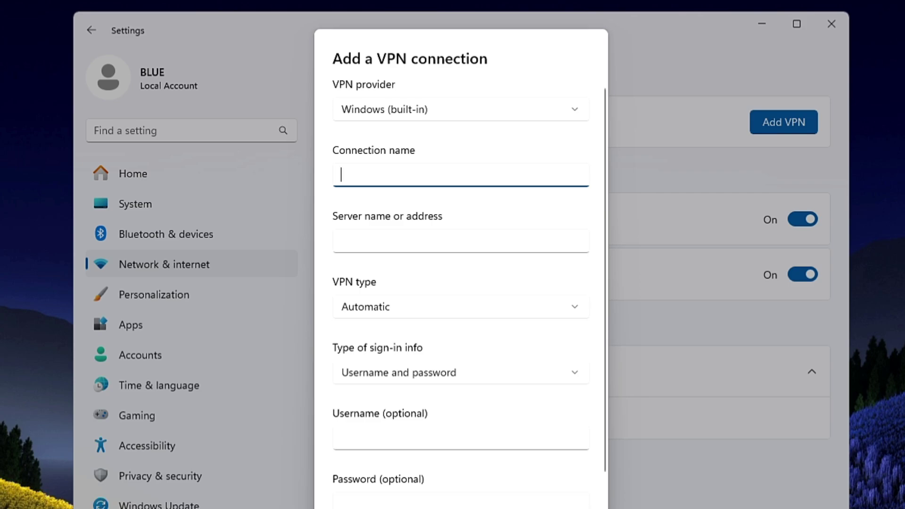
type("Crown")
left_click(342, 241)
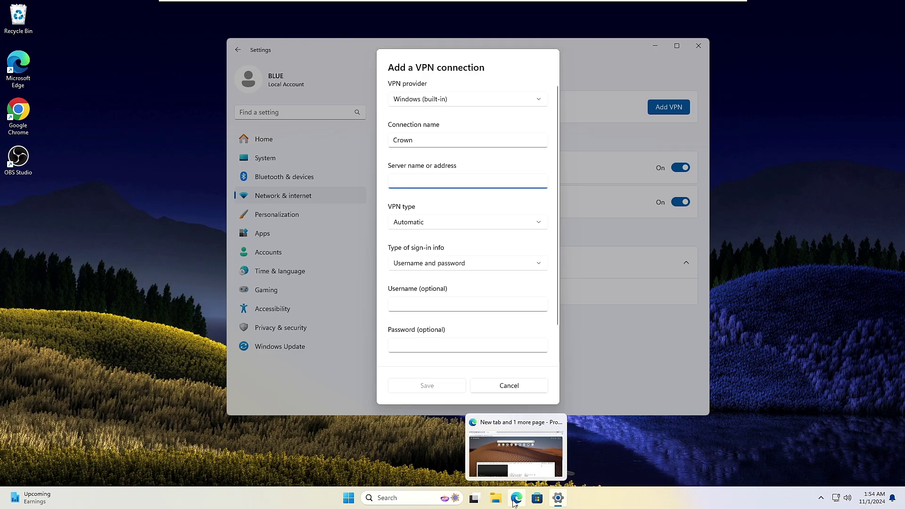
Step: Search 'vpngate' in Edge and open the VPN Gate website
left_click(516, 498)
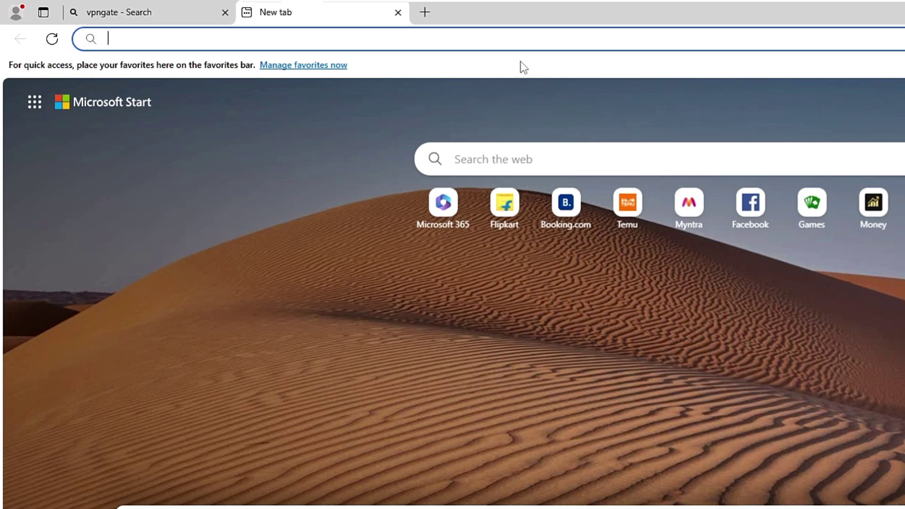
left_click(340, 26)
type("vpngate")
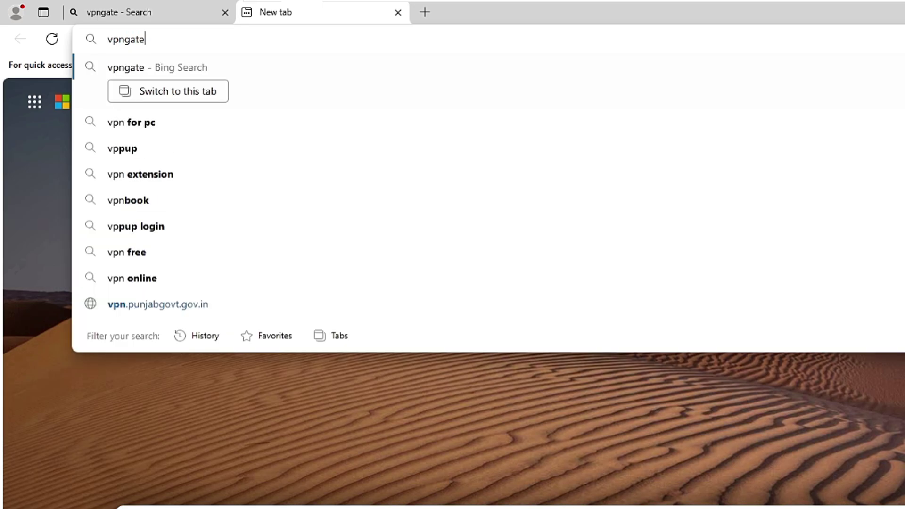
key("Return")
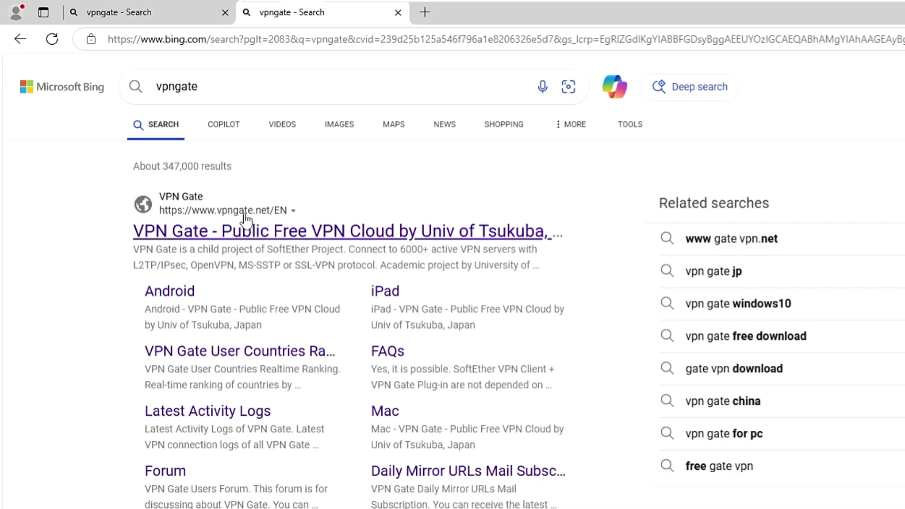
left_click(272, 233)
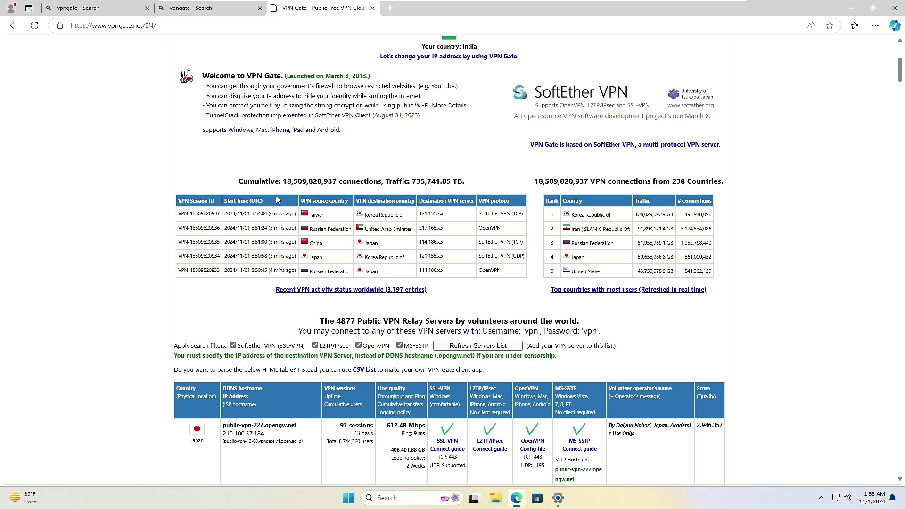
Step: Copy the hostname public-vpn-196.opengw.net from the server list and return to Settings
scroll(278, 200, "down", 3)
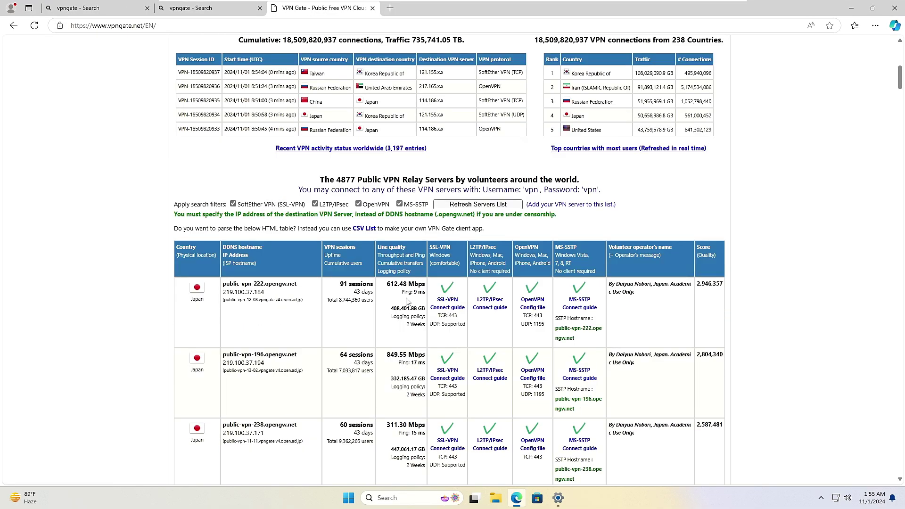
scroll(408, 302, "down", 3)
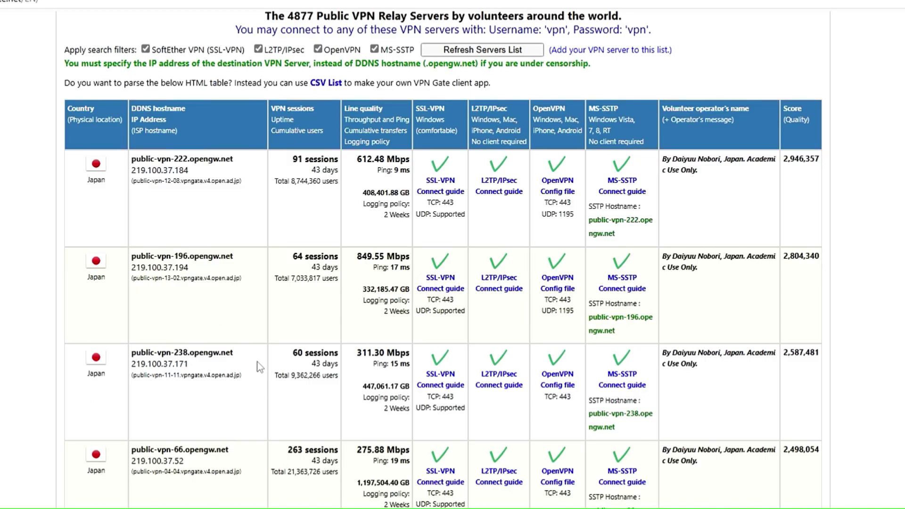
scroll(260, 368, "up", 1)
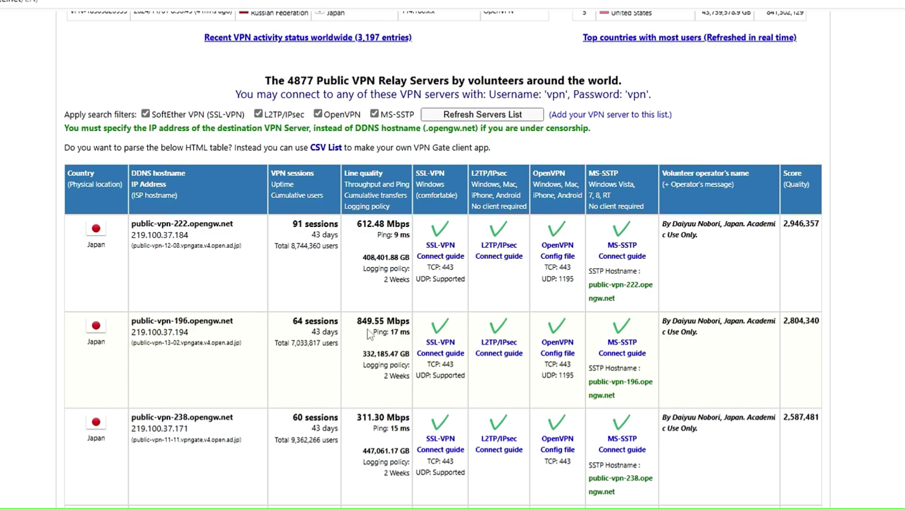
left_click_drag(234, 321, 135, 325)
right_click(157, 321)
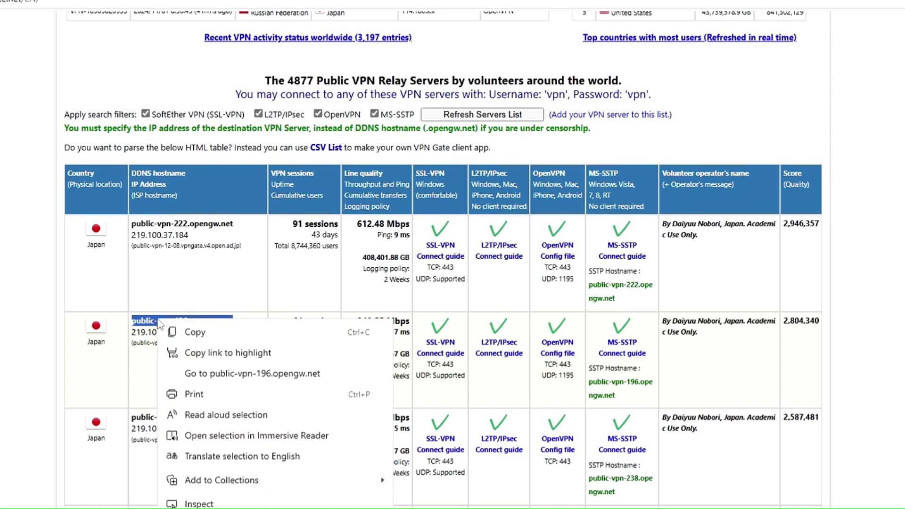
left_click(208, 334)
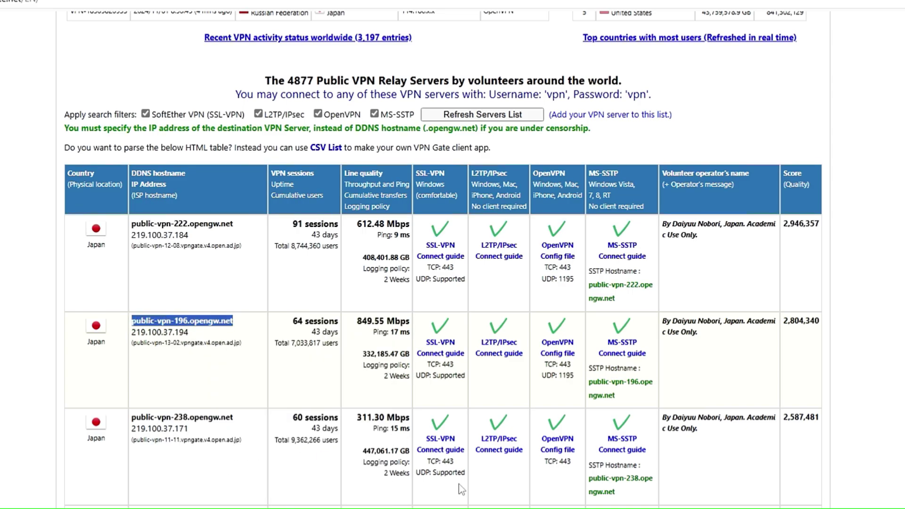
key("alt+Tab")
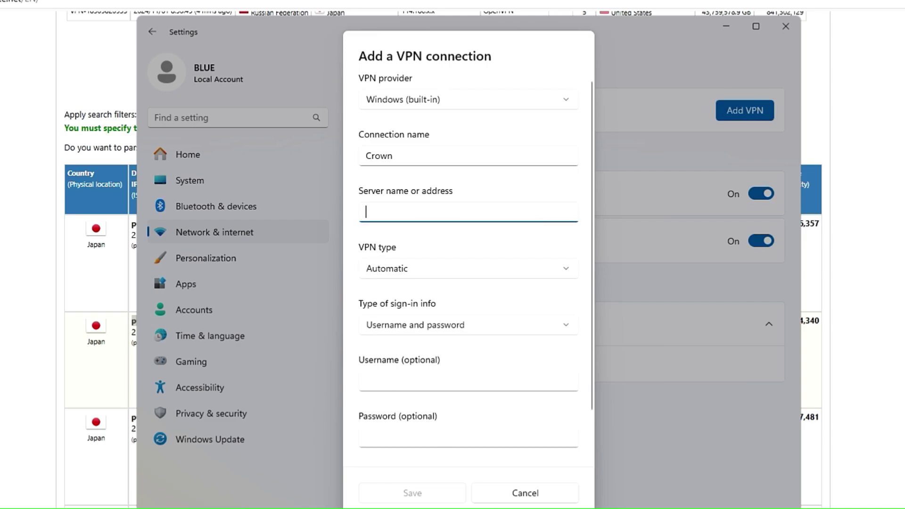
Step: Paste public-vpn-196.opengw.net as the server address and set the VPN type to SSTP
right_click(396, 212)
left_click(422, 222)
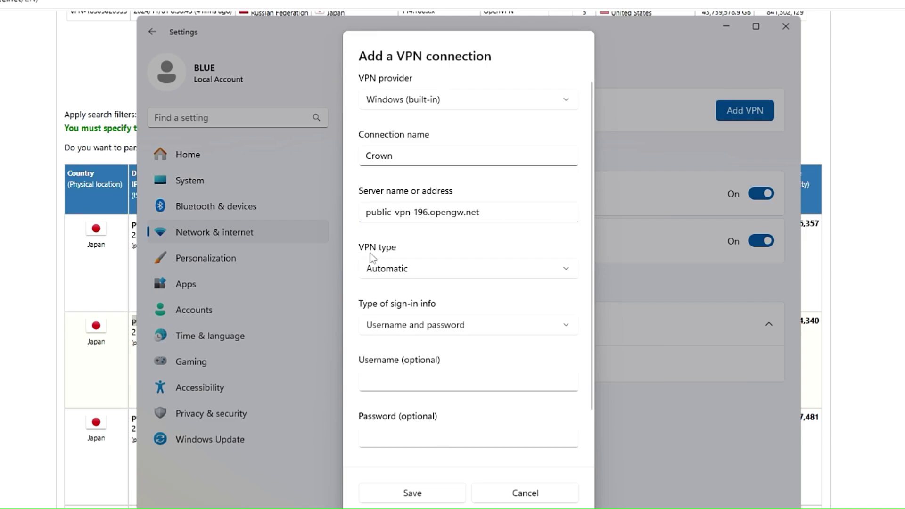
left_click(423, 276)
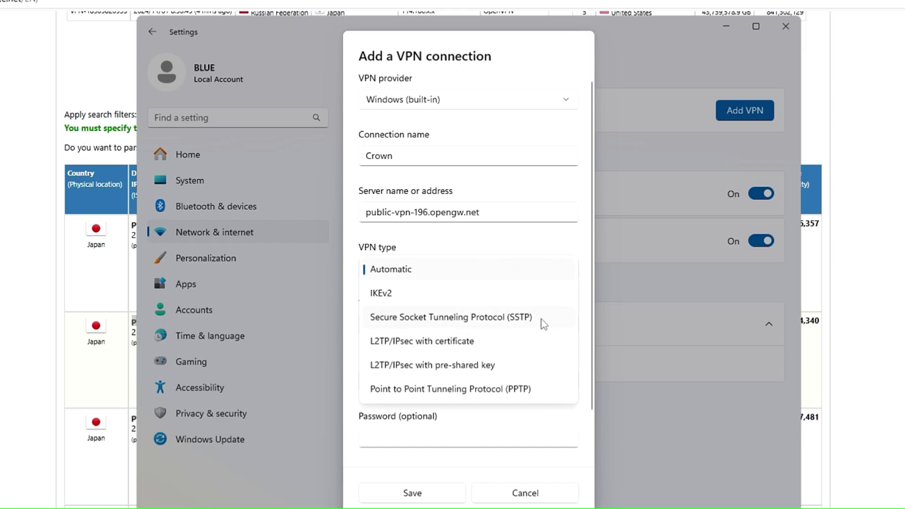
left_click(522, 326)
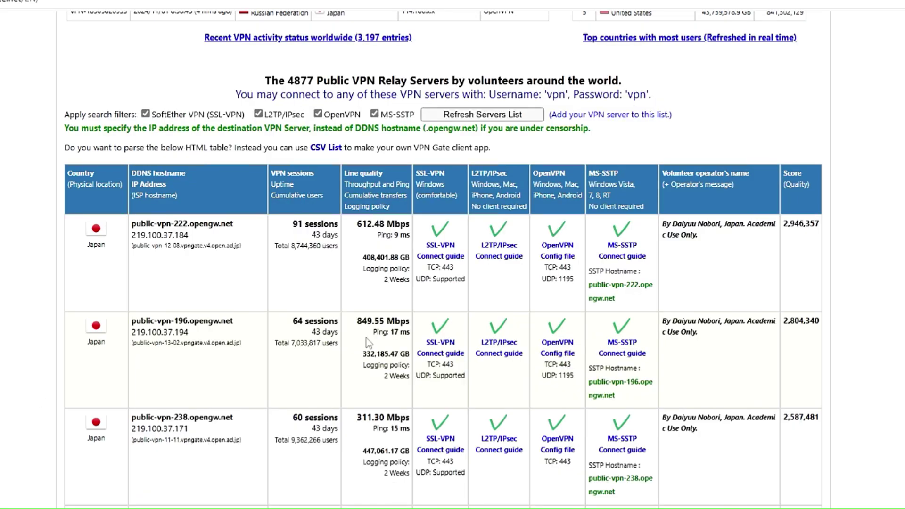
Step: Fill in VPN Gate's shared username and password from the site's sign-in details
scroll(443, 283, "up", 2)
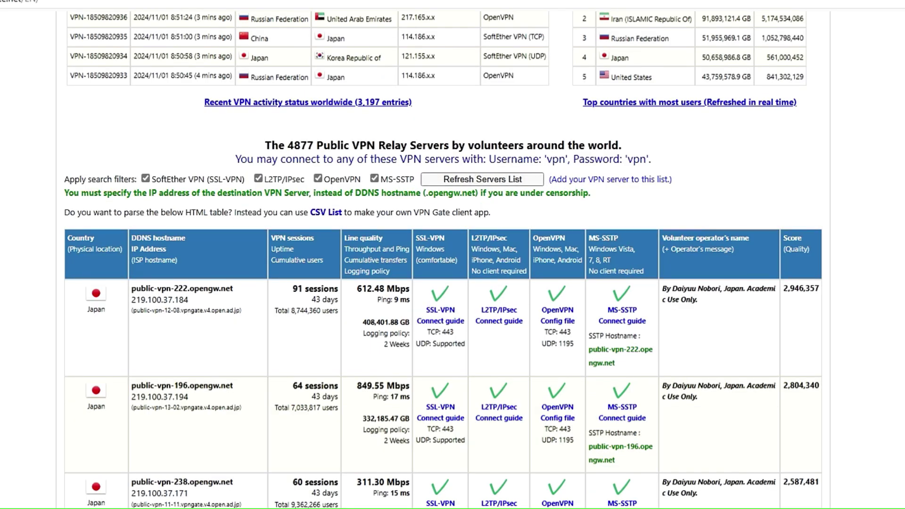
left_click_drag(235, 160, 662, 171)
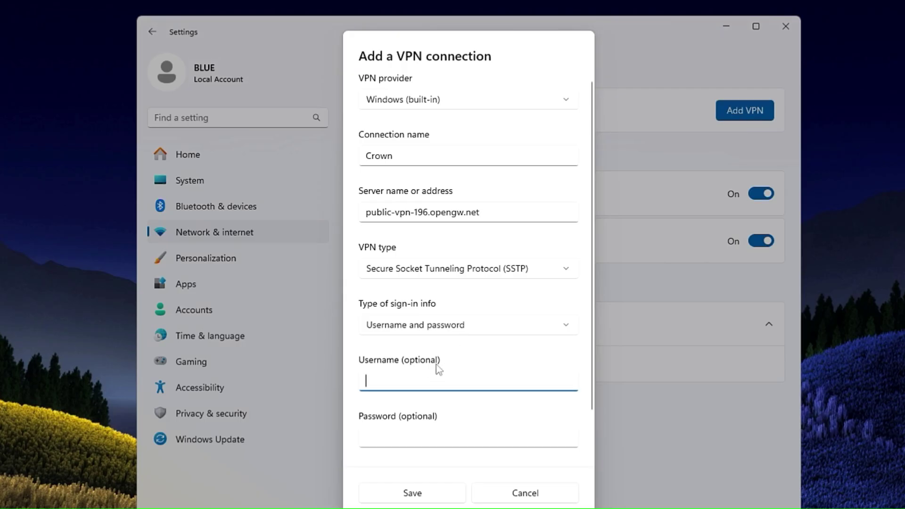
type("vpn")
key("Tab")
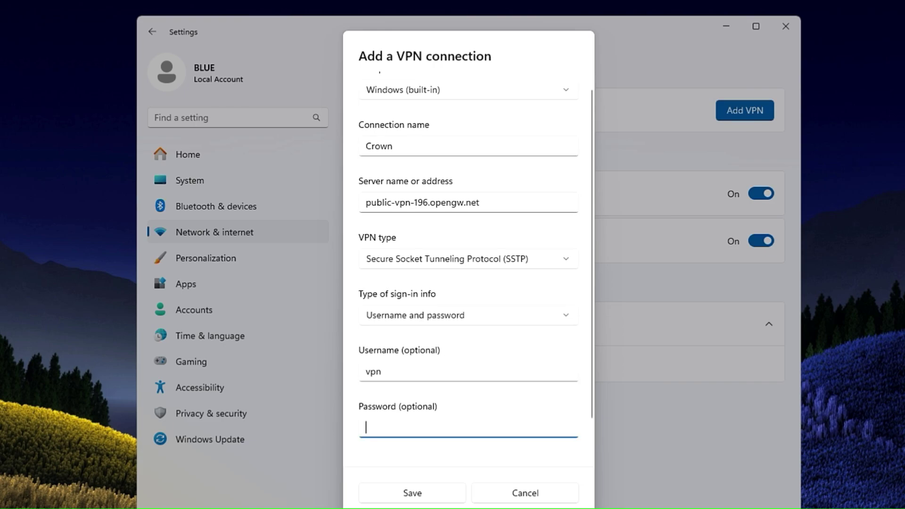
type("v")
Step: Save the Crown VPN connection and bring the VPN settings back to the front
left_click(413, 493)
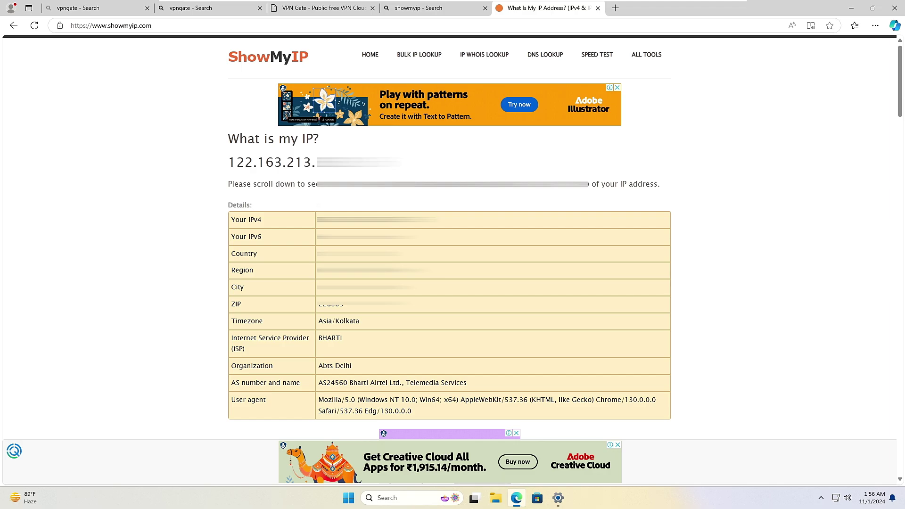
left_click(558, 498)
Step: Connect Crown and refresh ShowMyIP to confirm IP 219.100.37.245 in Tokyo, Japan
left_click(656, 141)
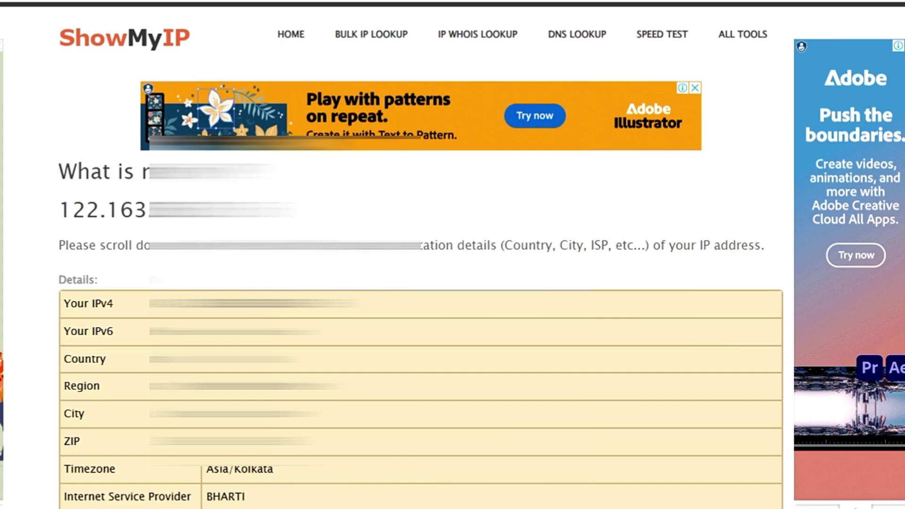
key("F5")
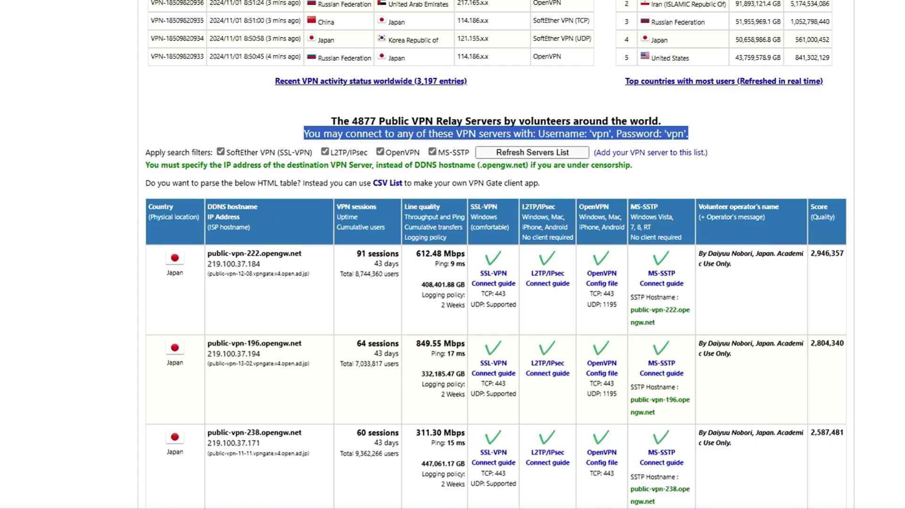
Step: Browse the VPN Gate server table for Japanese servers, then return to the Settings VPN page
scroll(256, 355, "down", 9)
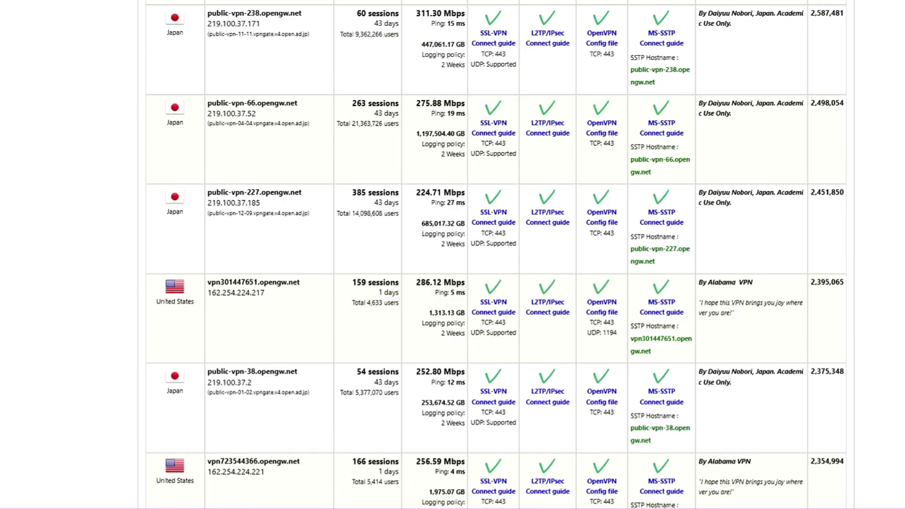
scroll(188, 325, "down", 12)
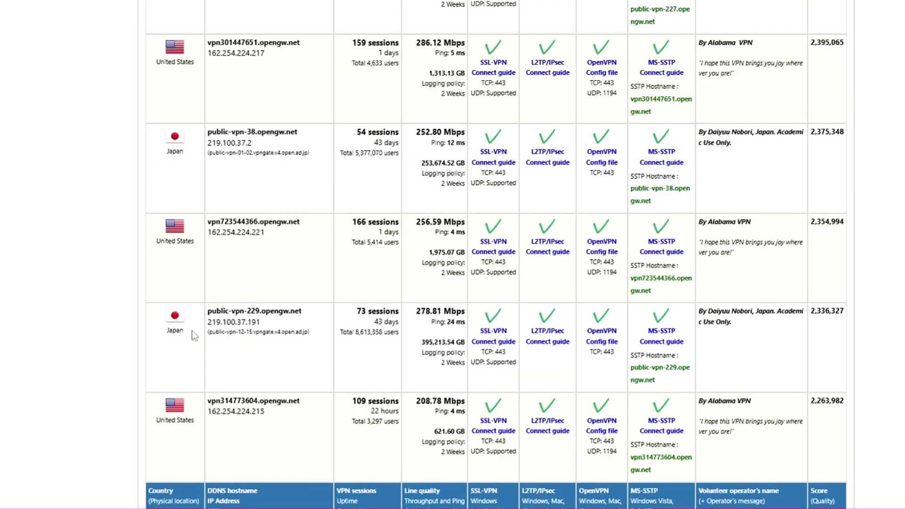
scroll(192, 348, "down", 7)
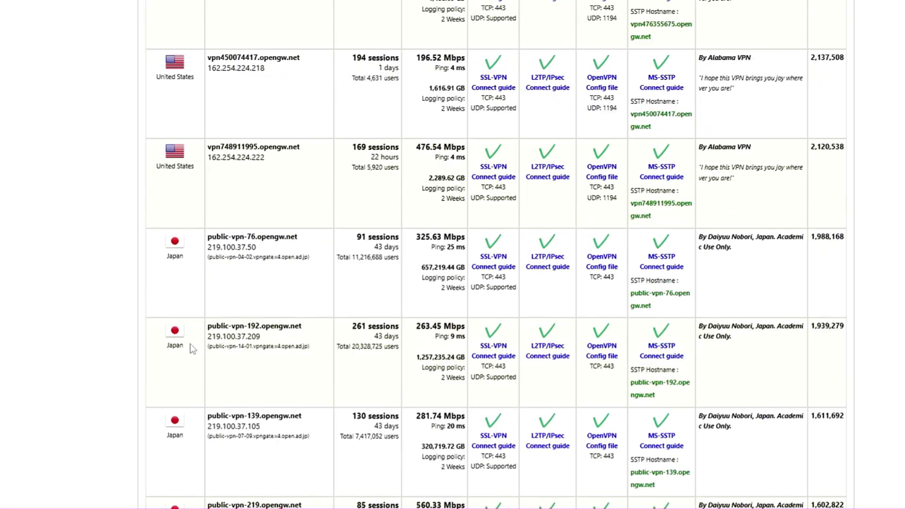
scroll(205, 340, "up", 19)
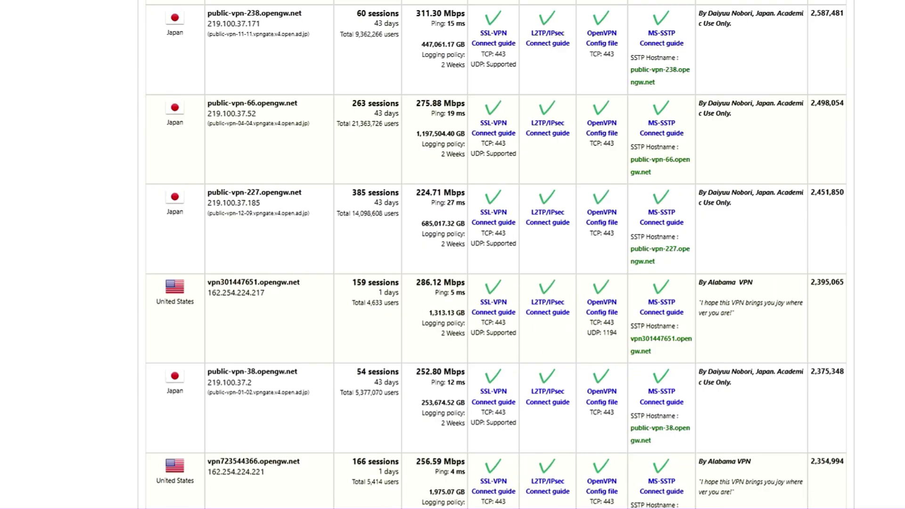
key("alt+Tab")
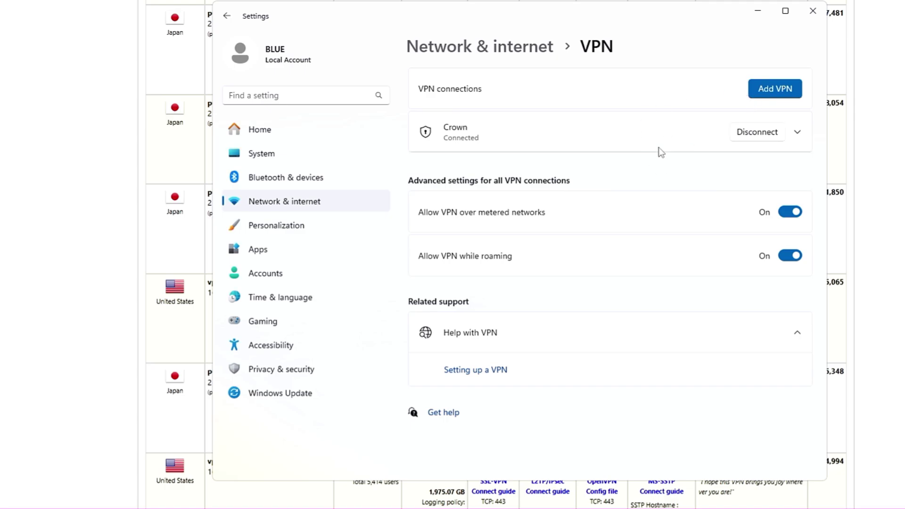
Step: Disconnect Crown and open its advanced options to edit the connection properties
left_click(801, 133)
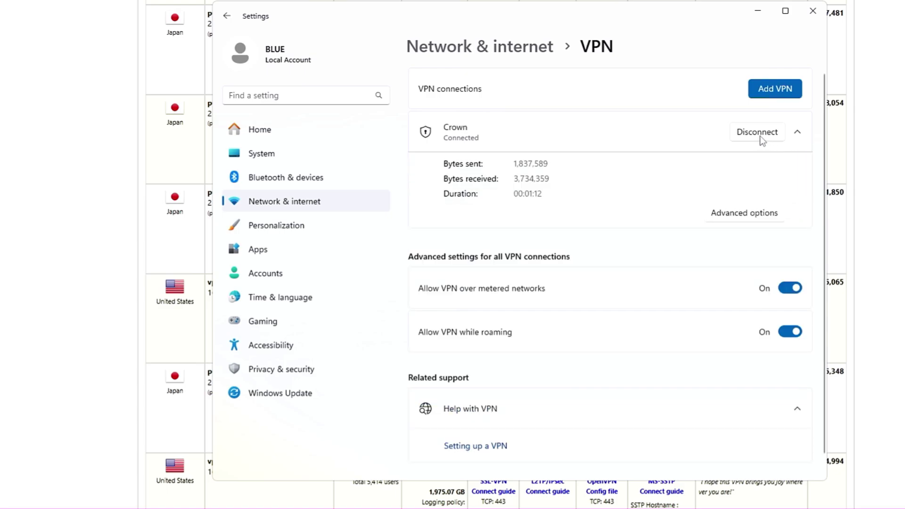
left_click(760, 134)
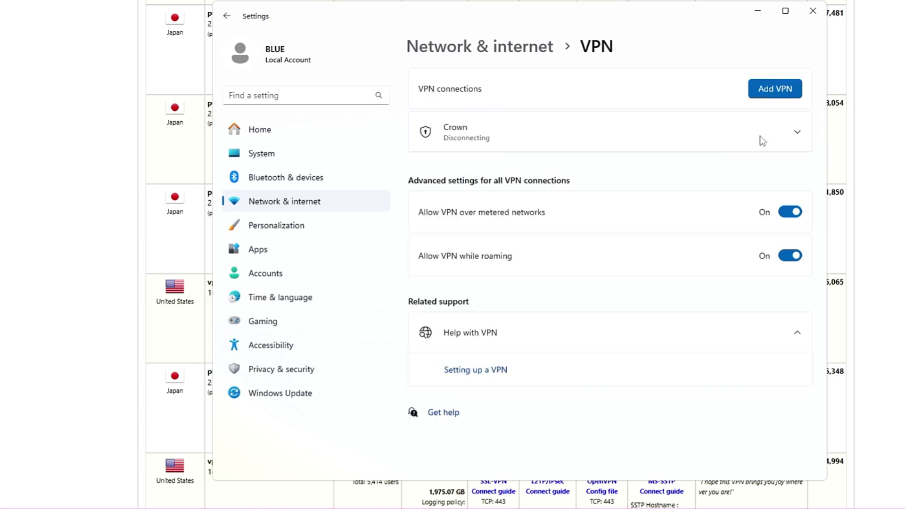
left_click(797, 134)
left_click(698, 172)
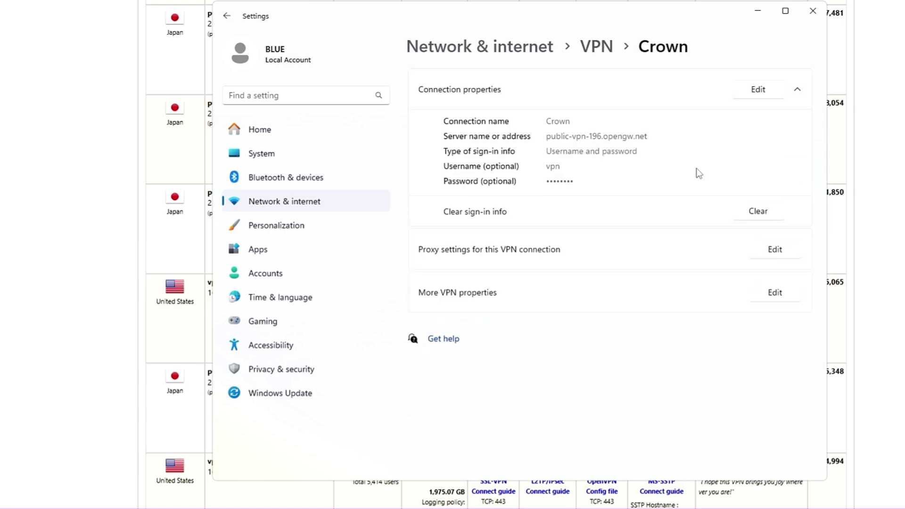
left_click(758, 90)
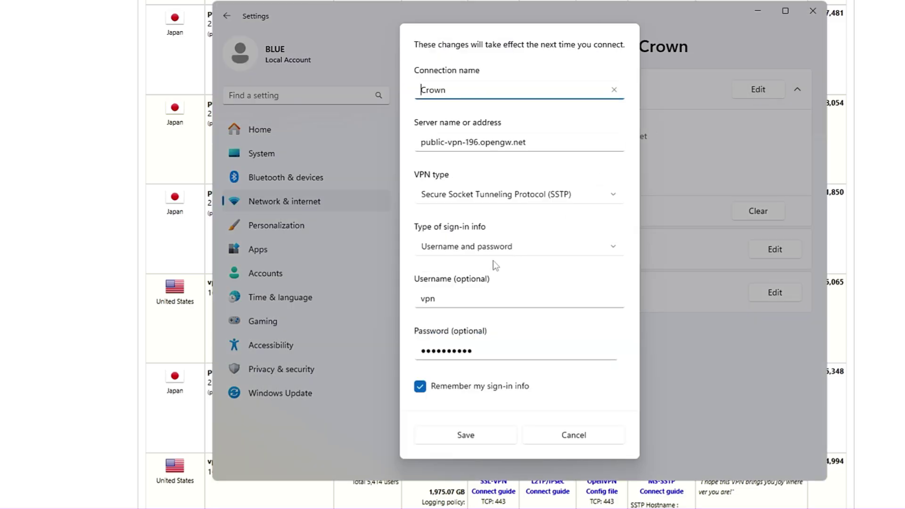
Step: Back in Edge, scroll the VPN Gate list to review Japanese servers like public-vpn-227.opengw.net
key("alt+Tab")
scroll(306, 189, "up", 5)
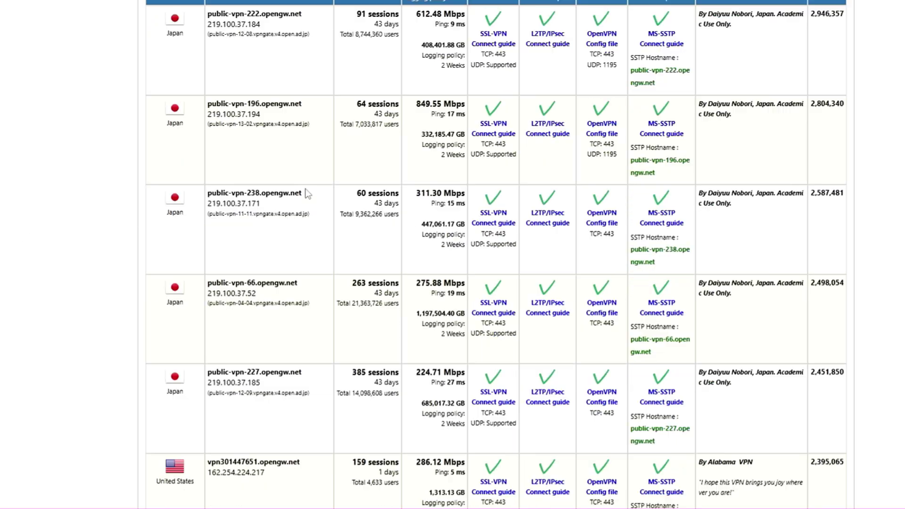
scroll(285, 146, "down", 1)
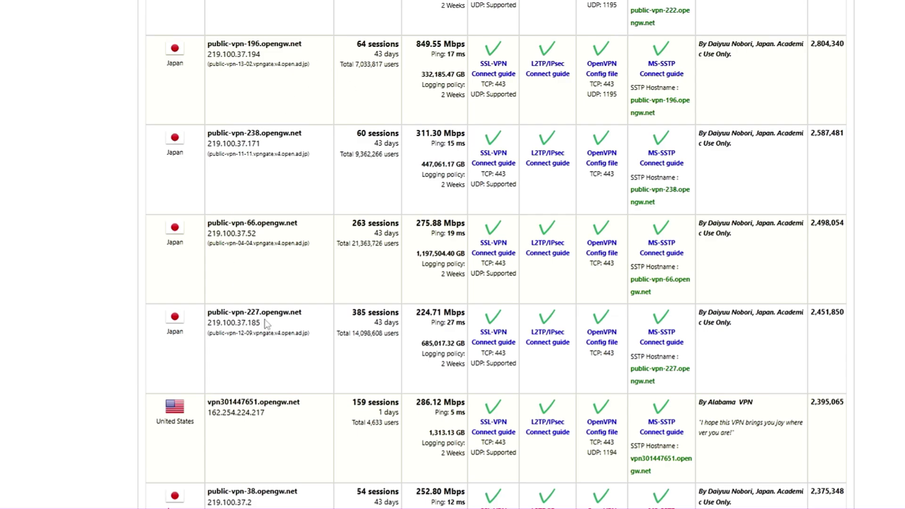
scroll(271, 238, "down", 2)
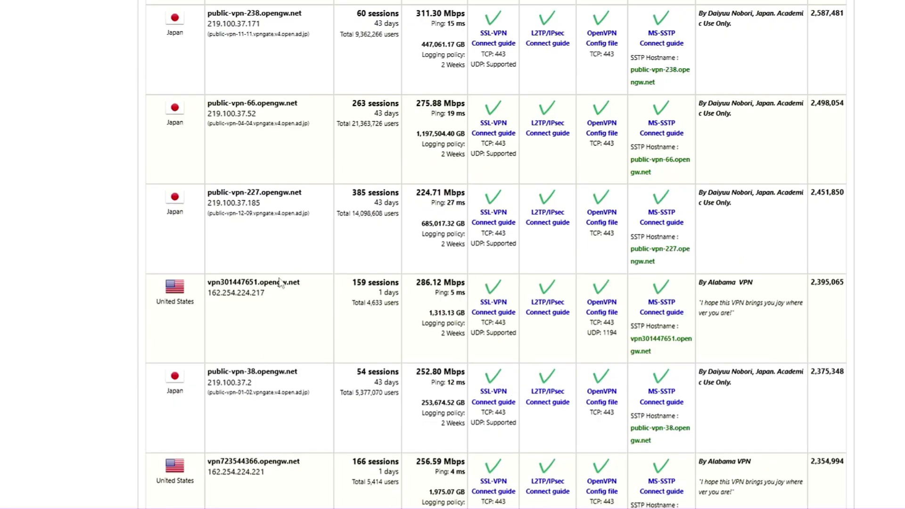